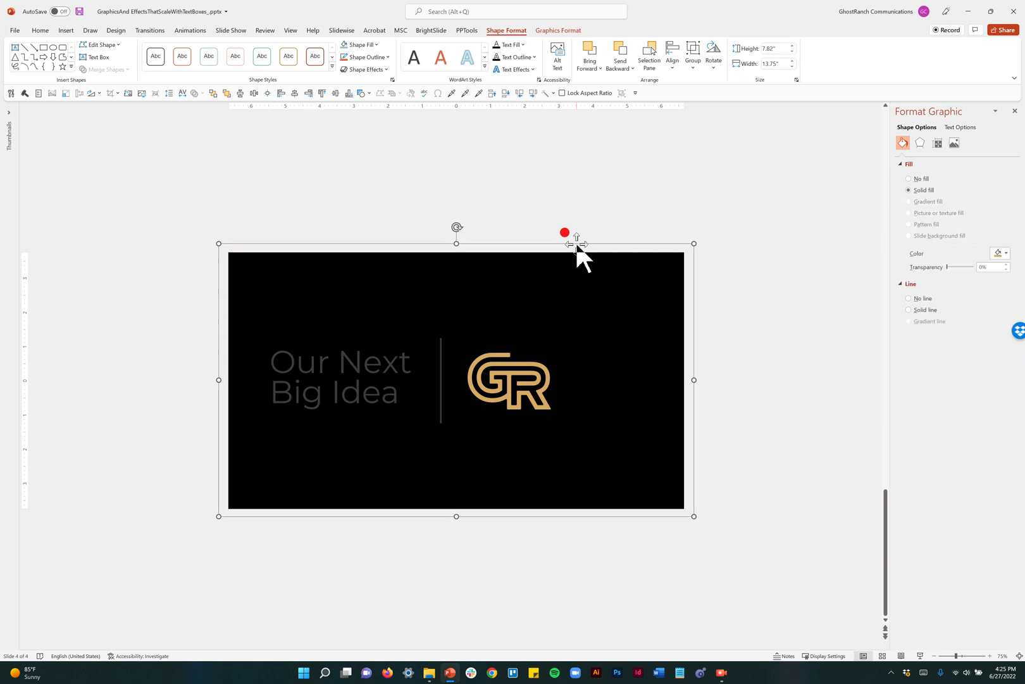
Step: Remove the logo graphic from the slide and paste it back as a PNG picture with Paste Special
click(937, 142)
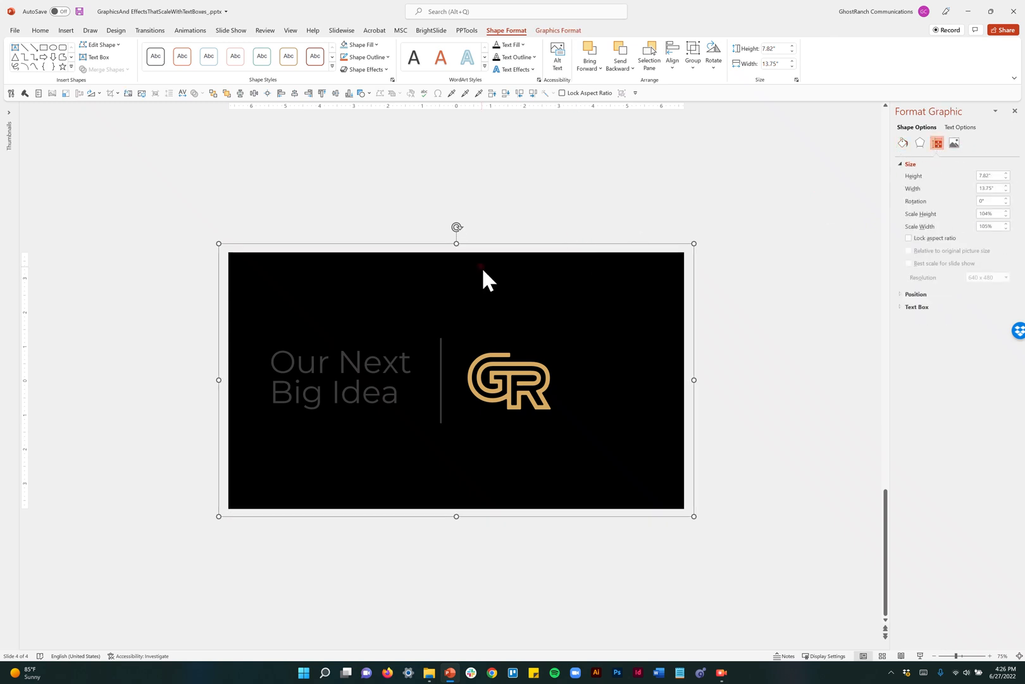
key(Delete)
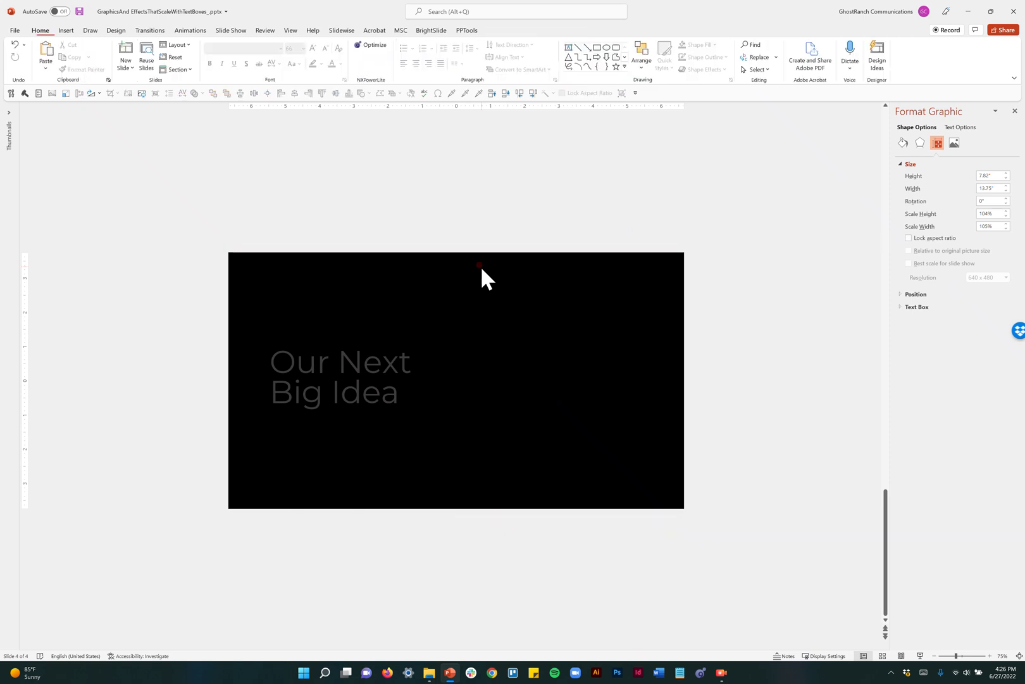
click(45, 65)
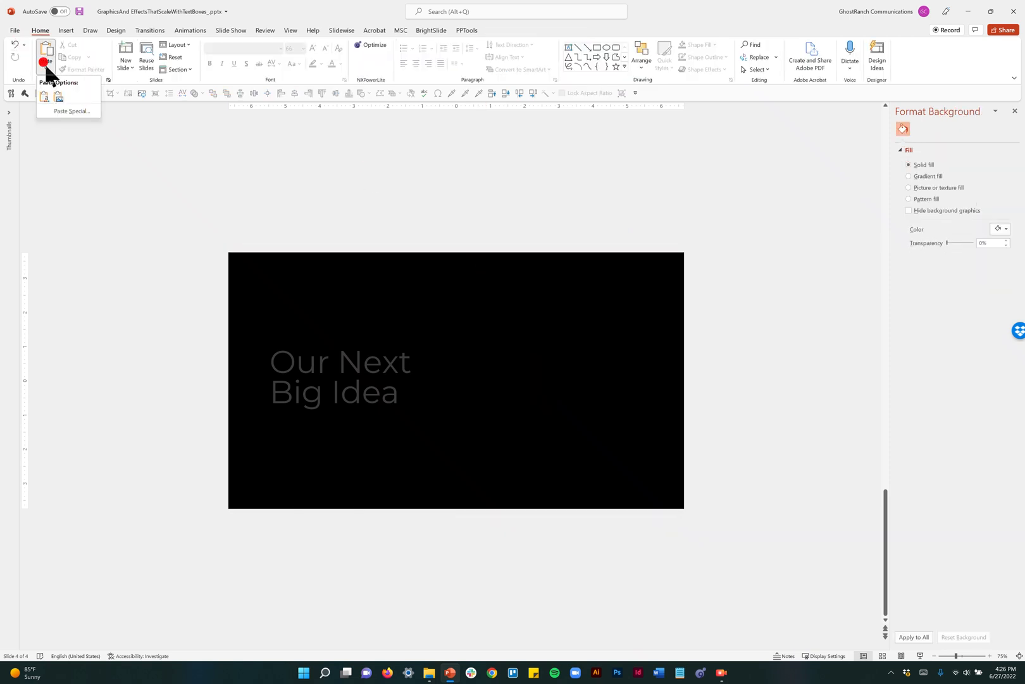
click(60, 107)
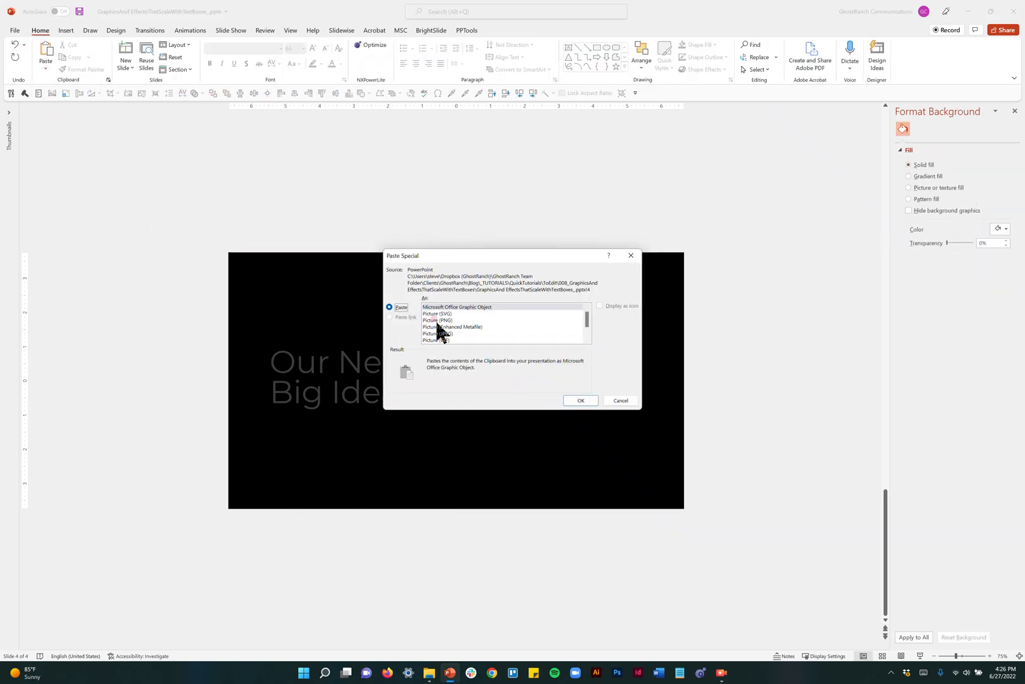
click(436, 321)
click(580, 401)
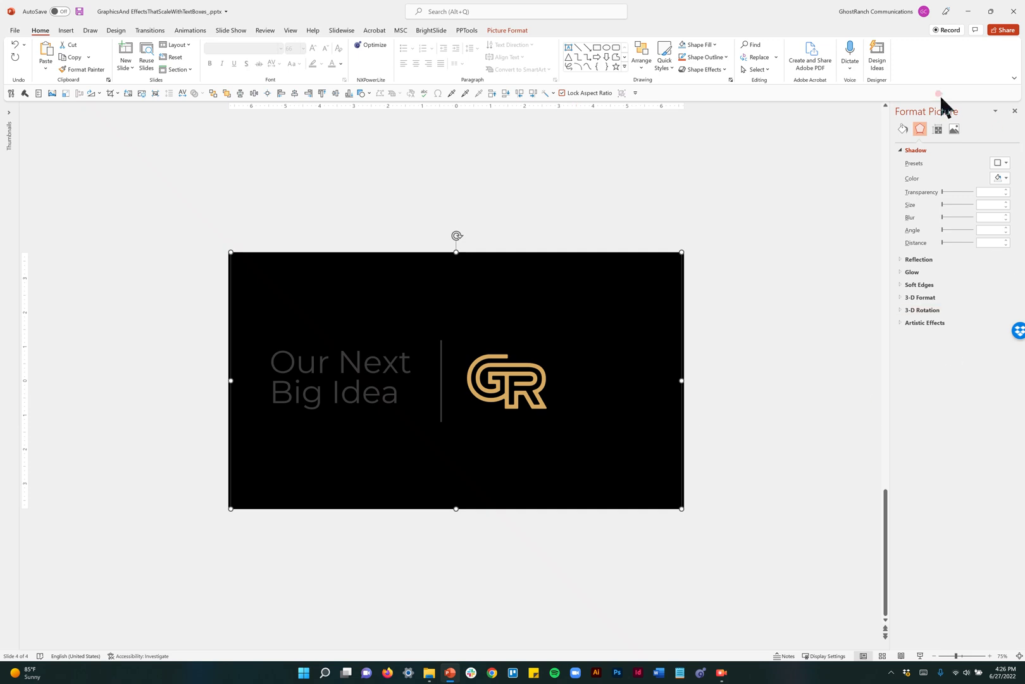
Step: Set the pasted logo picture's width to 13.75" with the aspect ratio locked
click(937, 129)
click(991, 175)
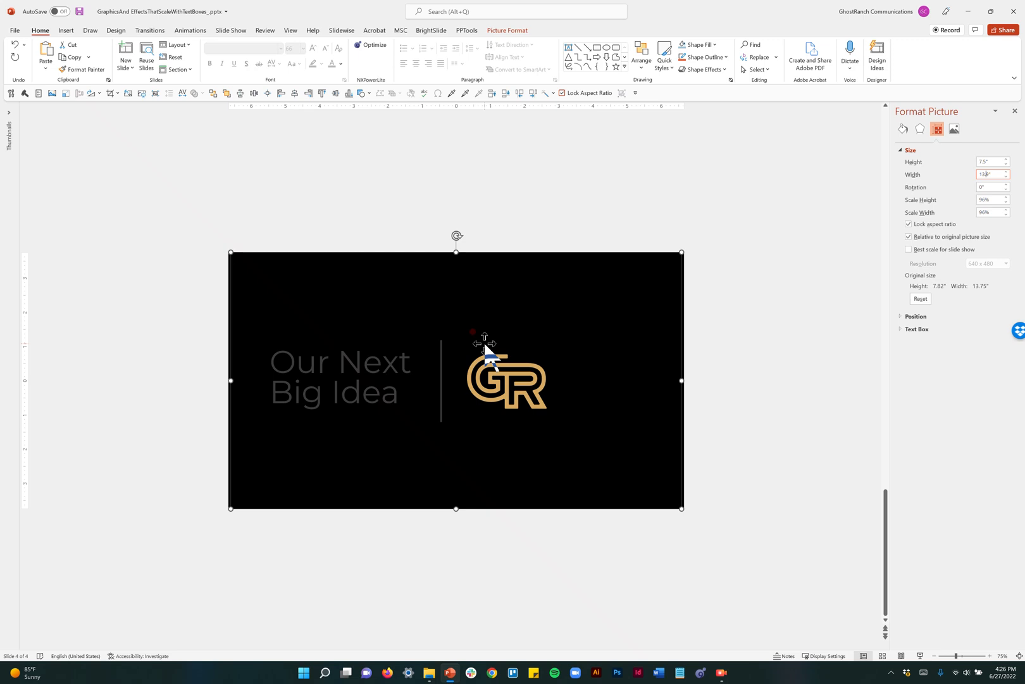
text(.75)
key(Return)
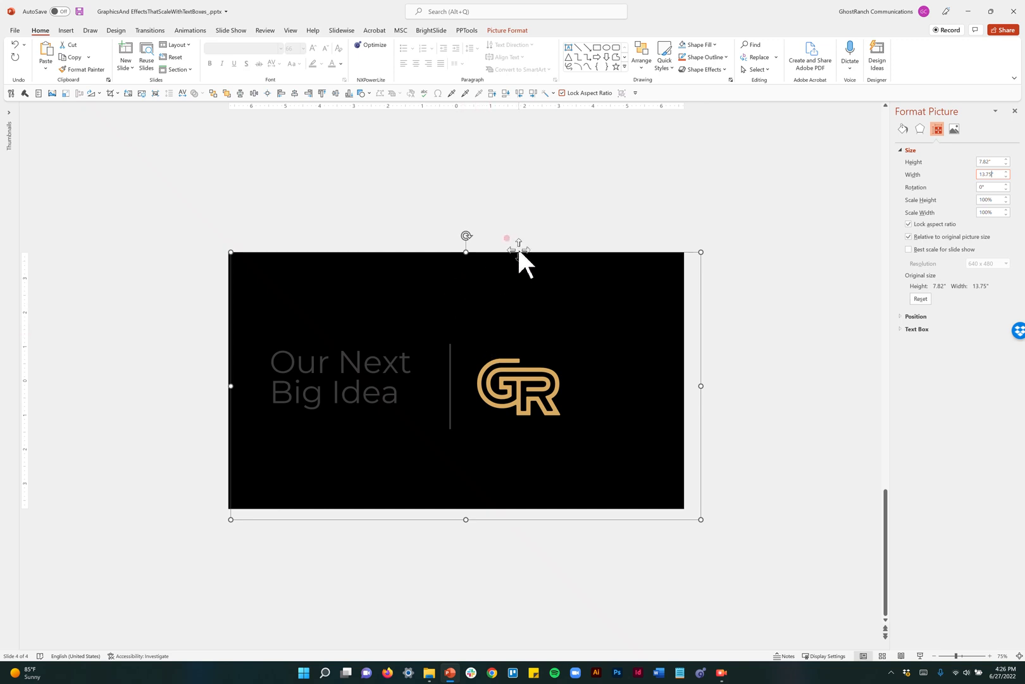
Step: Cut the logo picture and use it from the clipboard as the picture fill of the "Our Next Big Idea" text box
key(Delete)
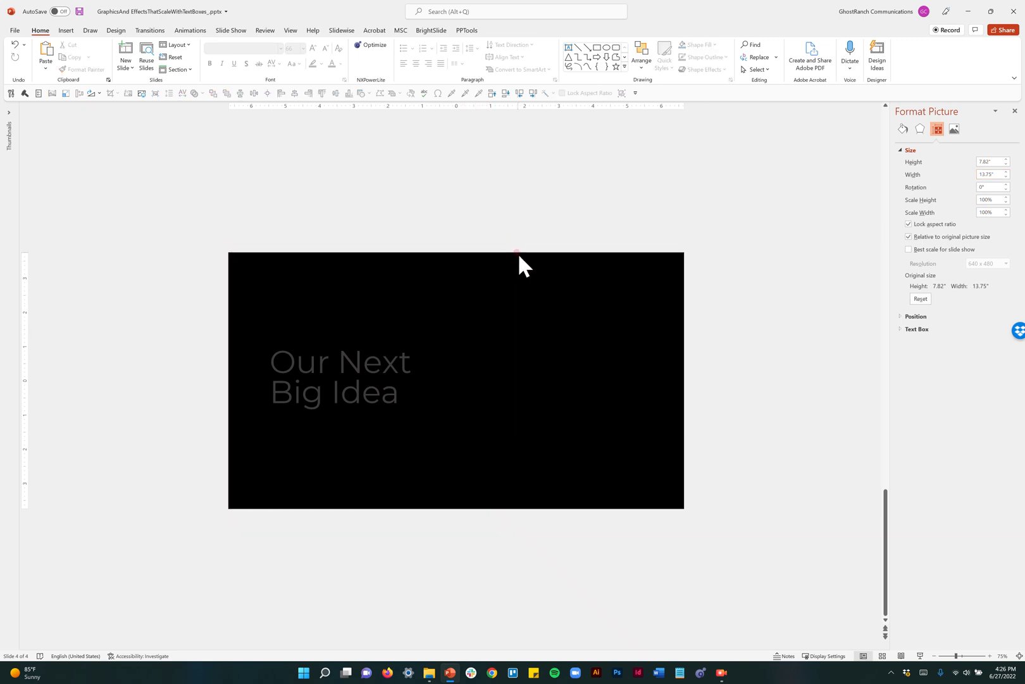
click(314, 370)
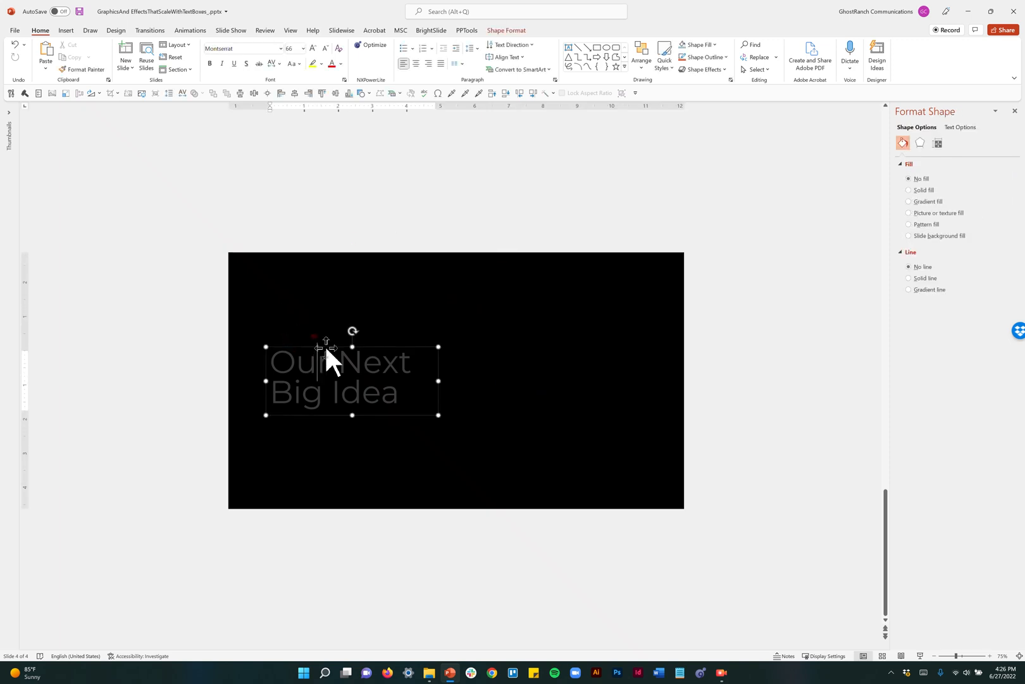
click(327, 345)
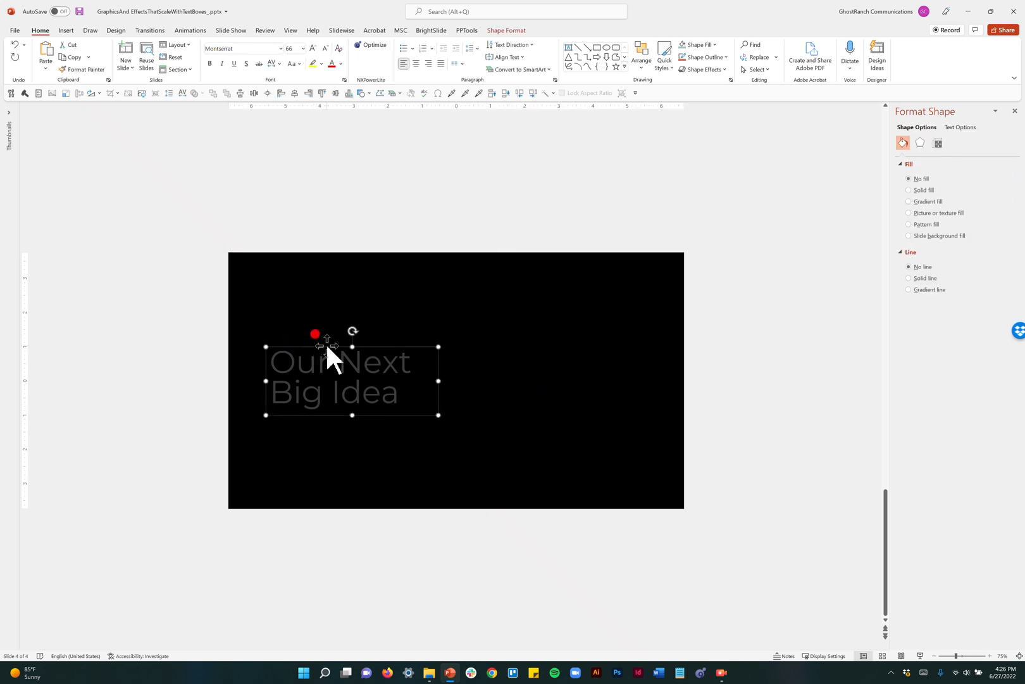
click(909, 214)
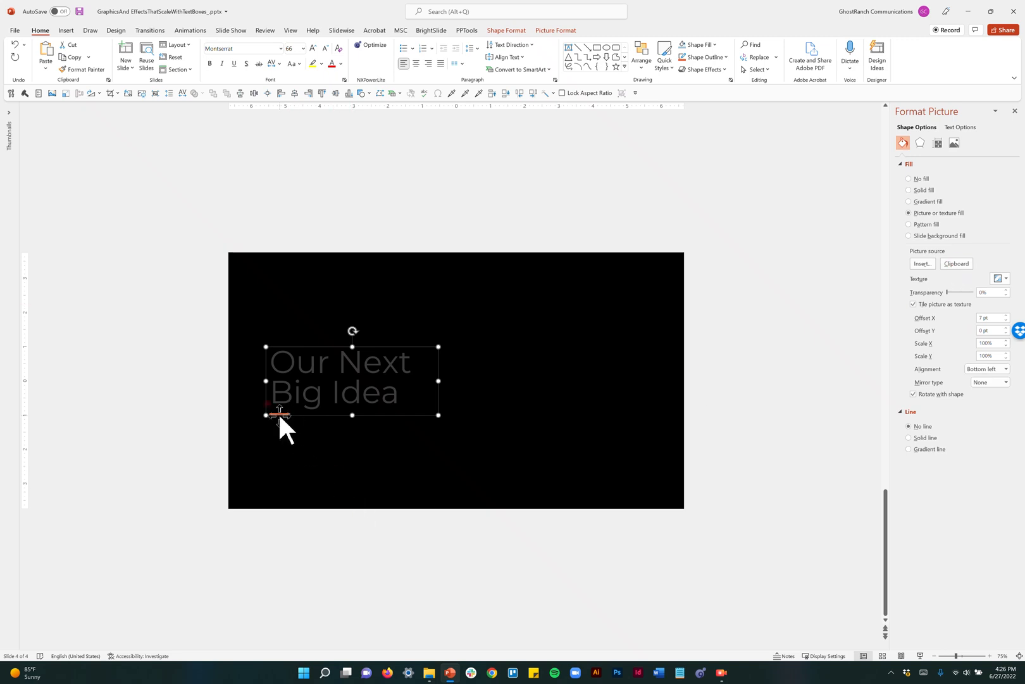
click(958, 263)
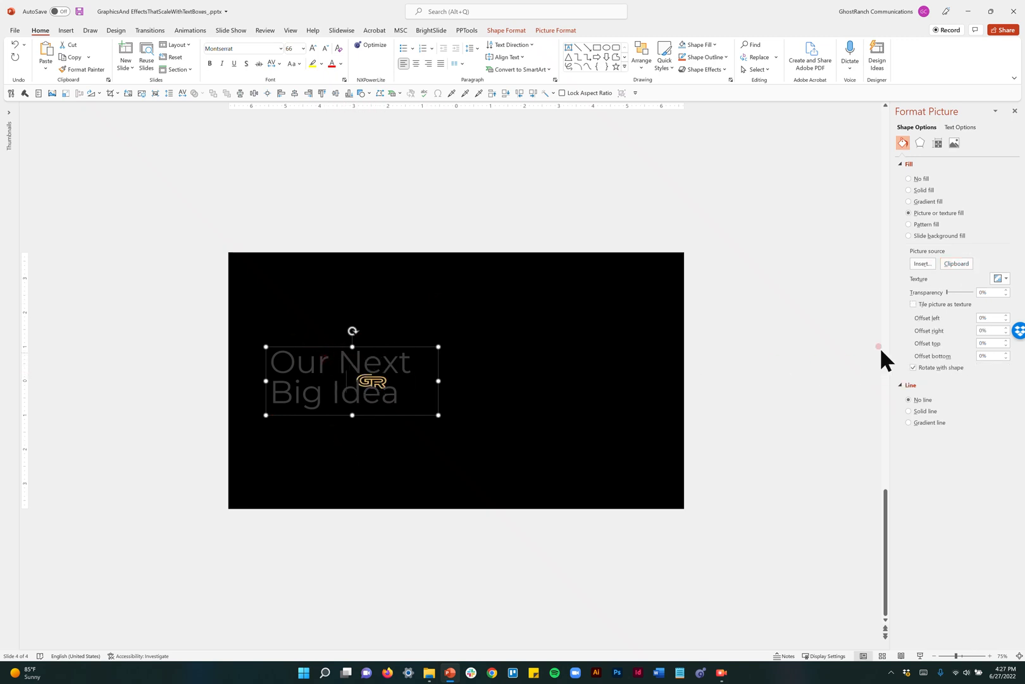
Step: Tile the text box's picture fill as a texture with Right alignment
click(913, 304)
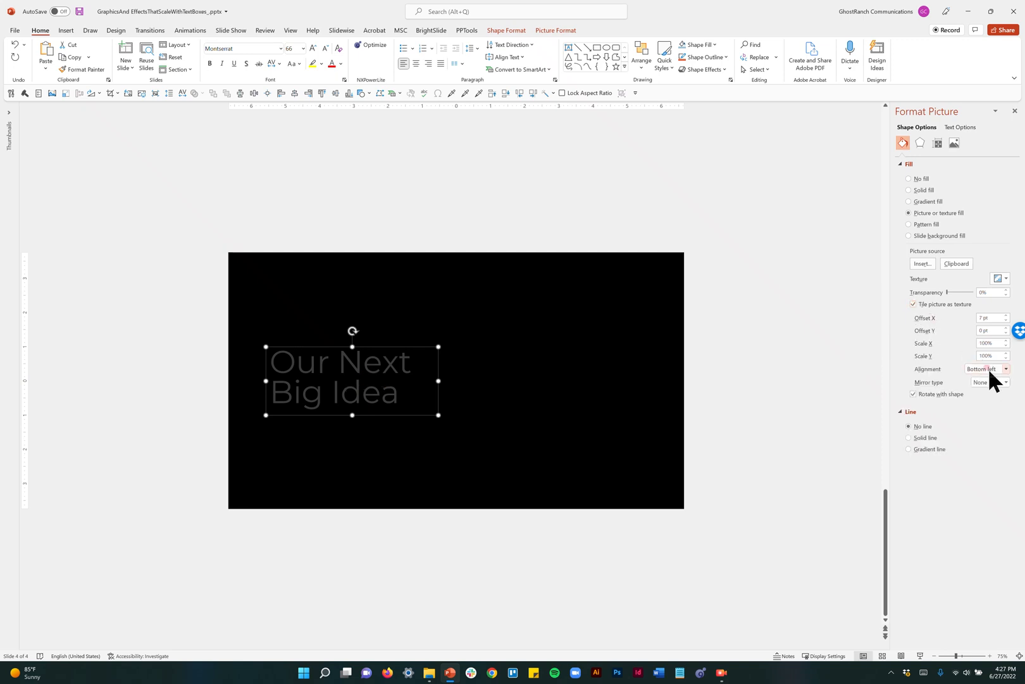
click(1006, 369)
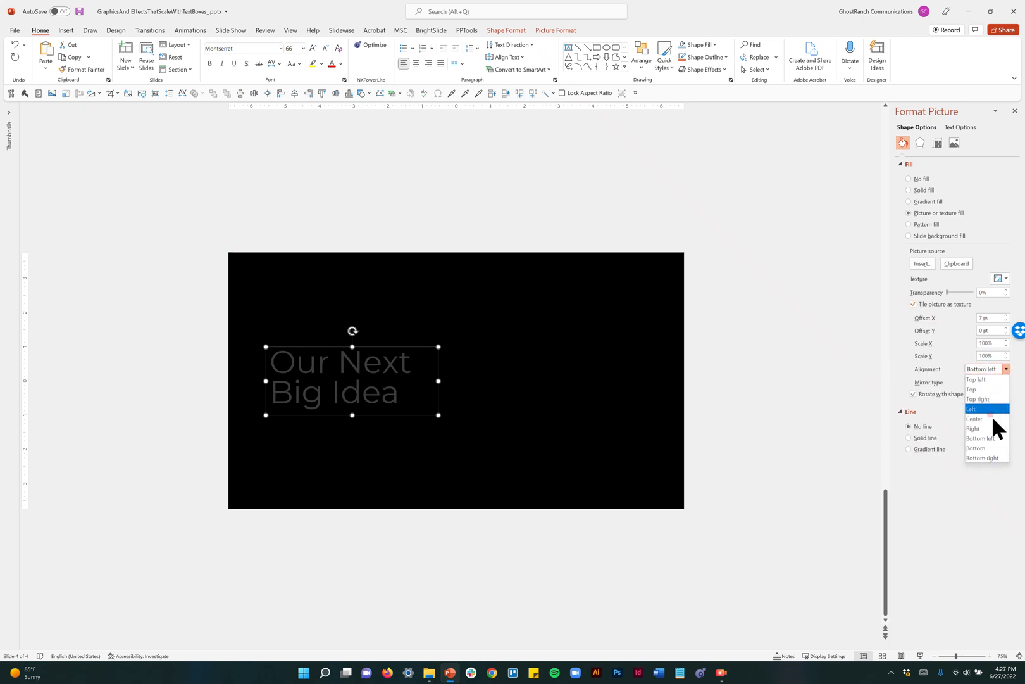
click(981, 428)
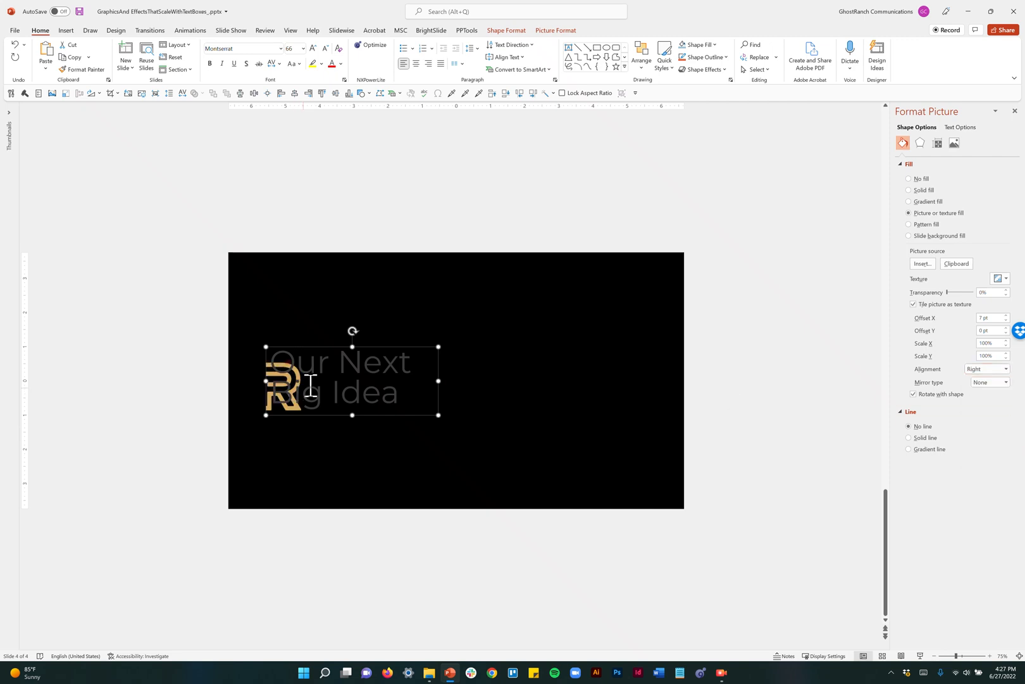
Step: Widen the text box to fit its text on one line and set the tiled picture's Offset X to 250 pt
drag(438, 380, 619, 366)
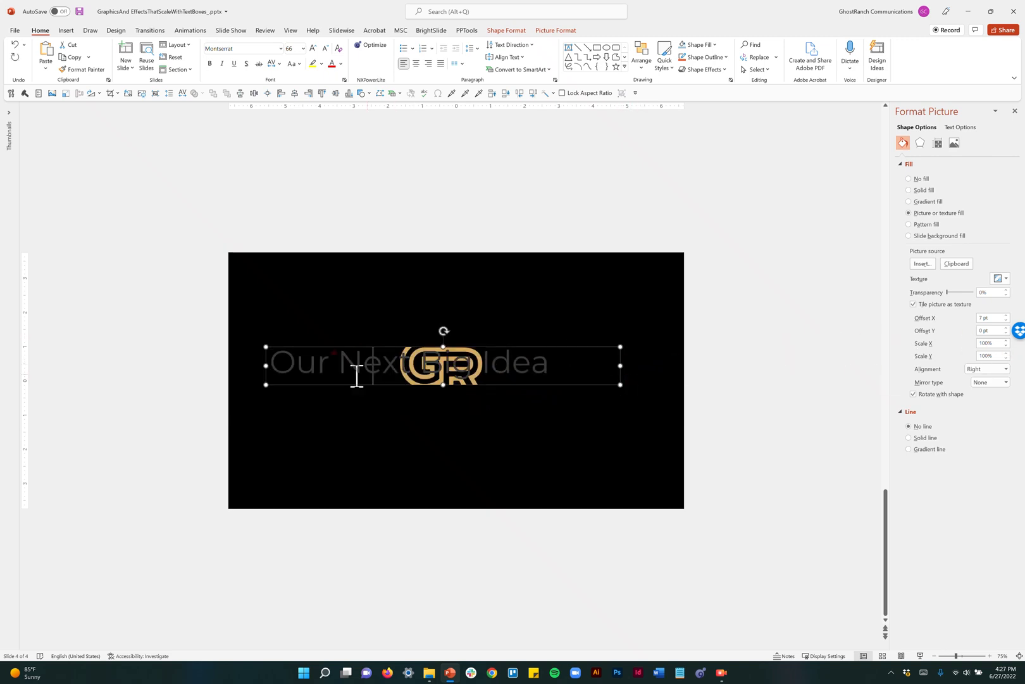
click(992, 315)
text(200)
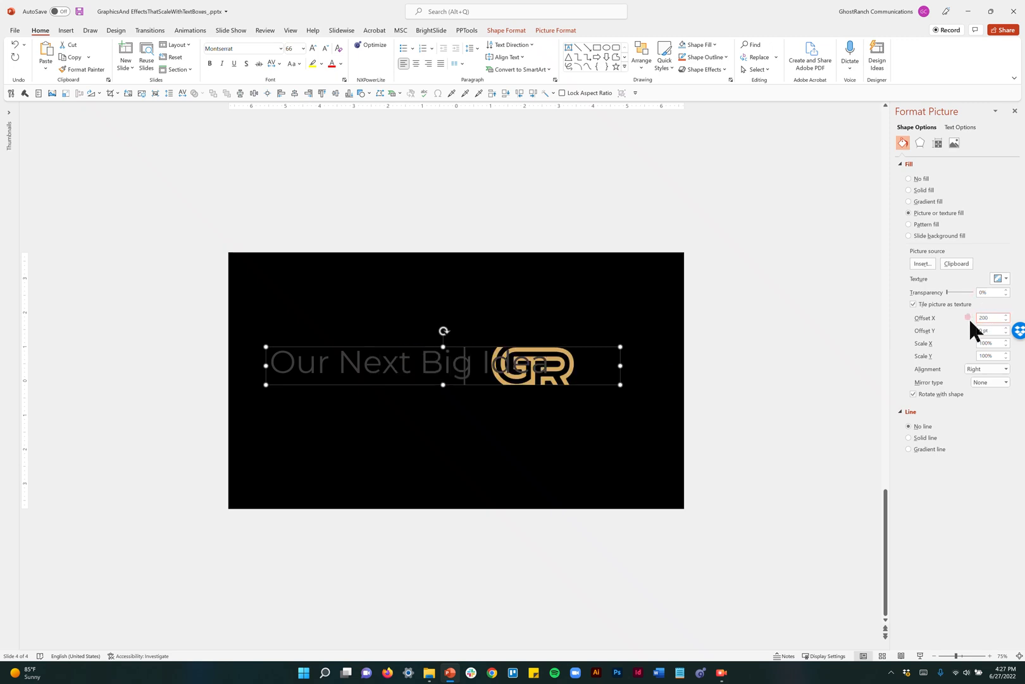
drag(995, 317, 972, 317)
text(220)
key(Return)
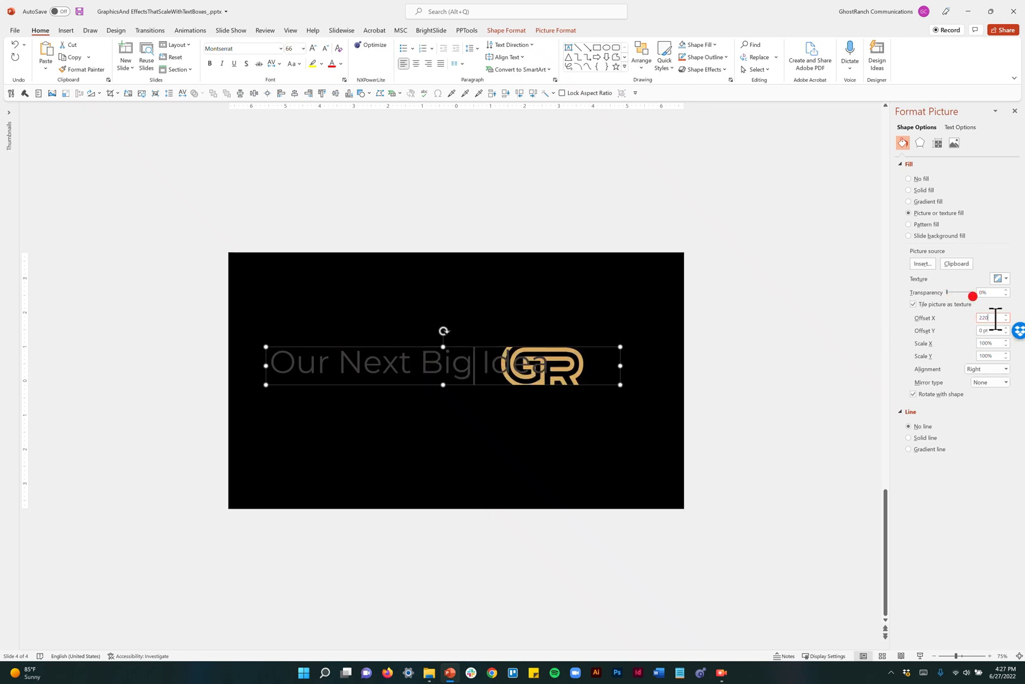
text(250)
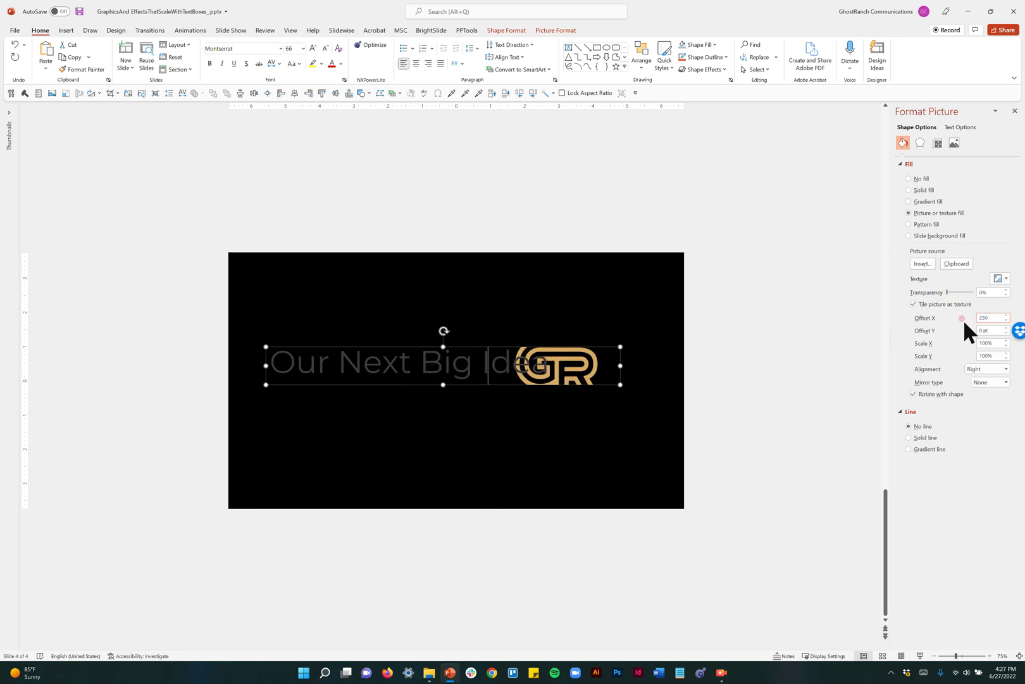
Step: Set the text box's right margin to 4.3" so the text stays clear of the divider line and logo
click(962, 129)
click(937, 143)
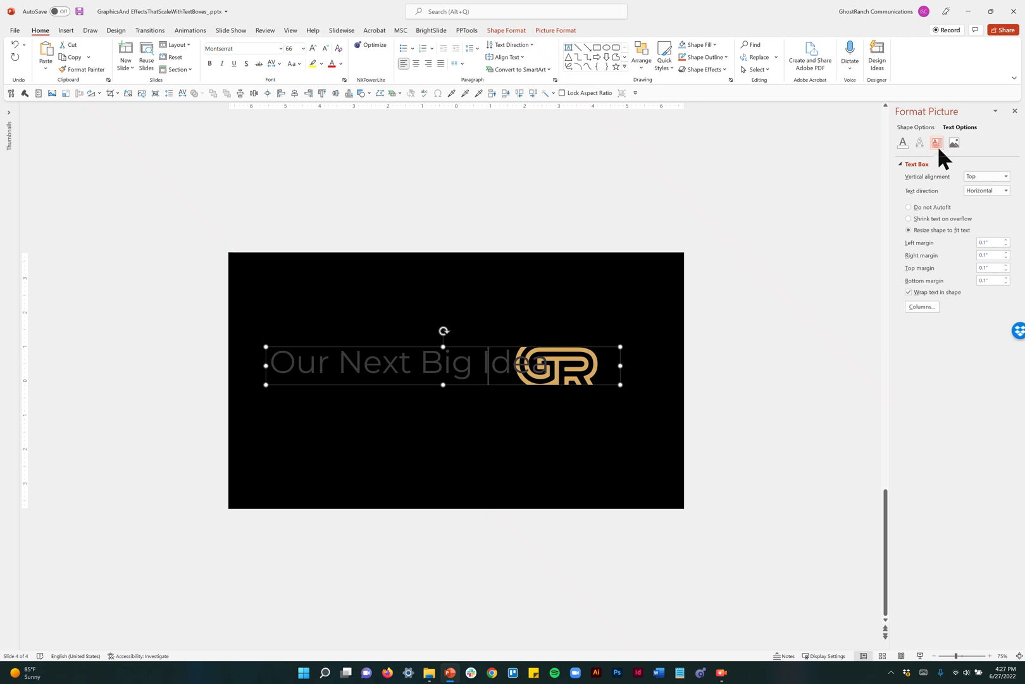
click(1005, 253)
click(1006, 253)
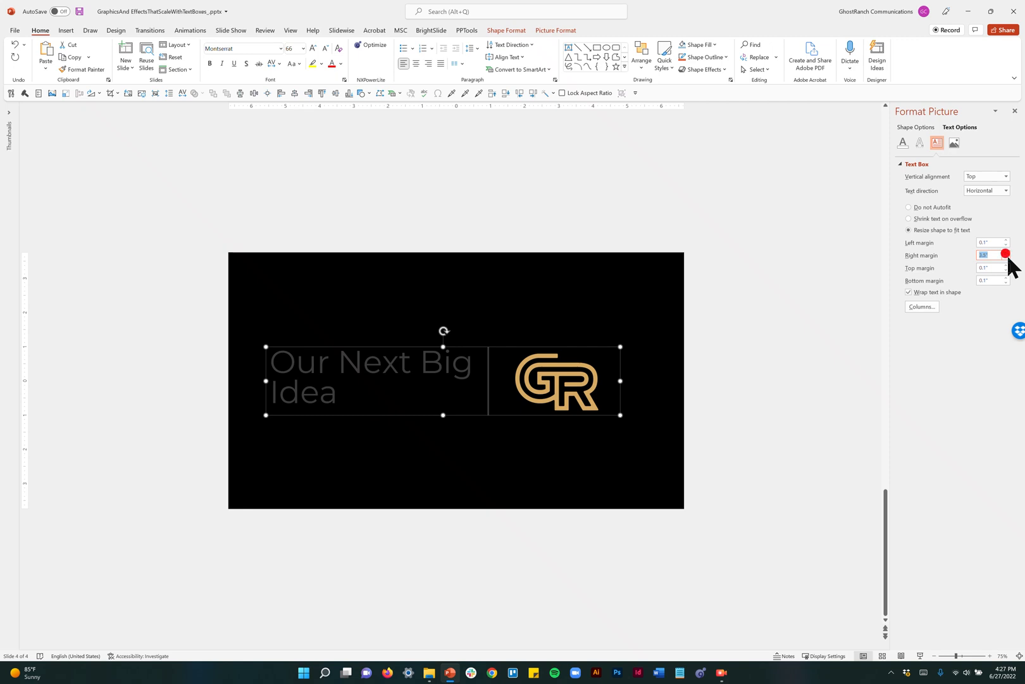
click(1006, 253)
click(1006, 257)
click(1006, 253)
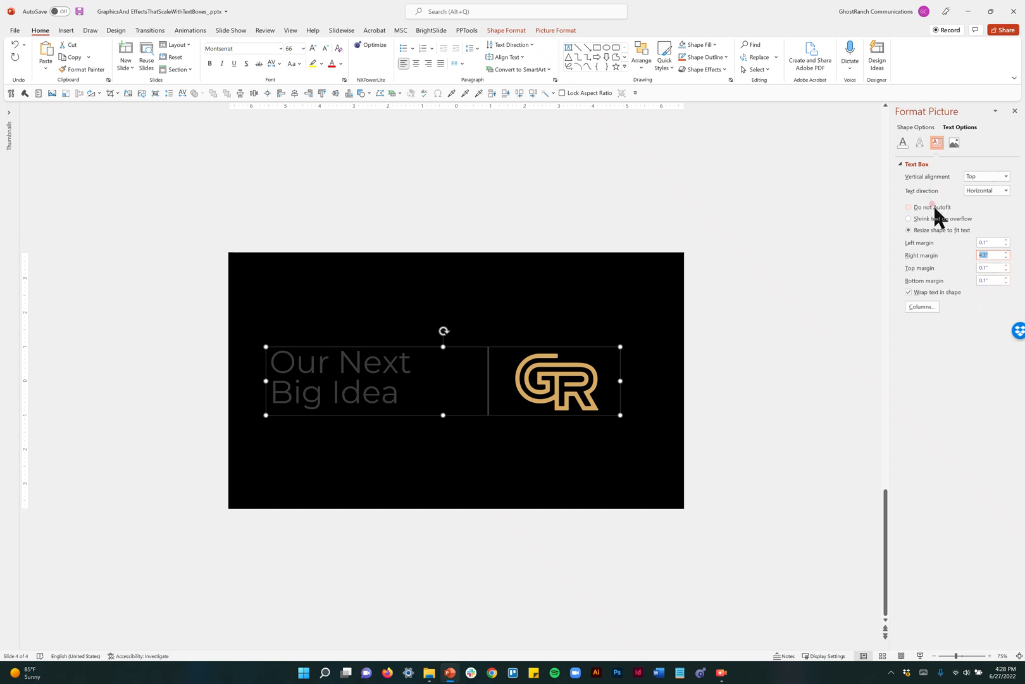
Step: Set the text box's top and bottom margins to 0.7" and centre the box vertically on the slide
click(1006, 265)
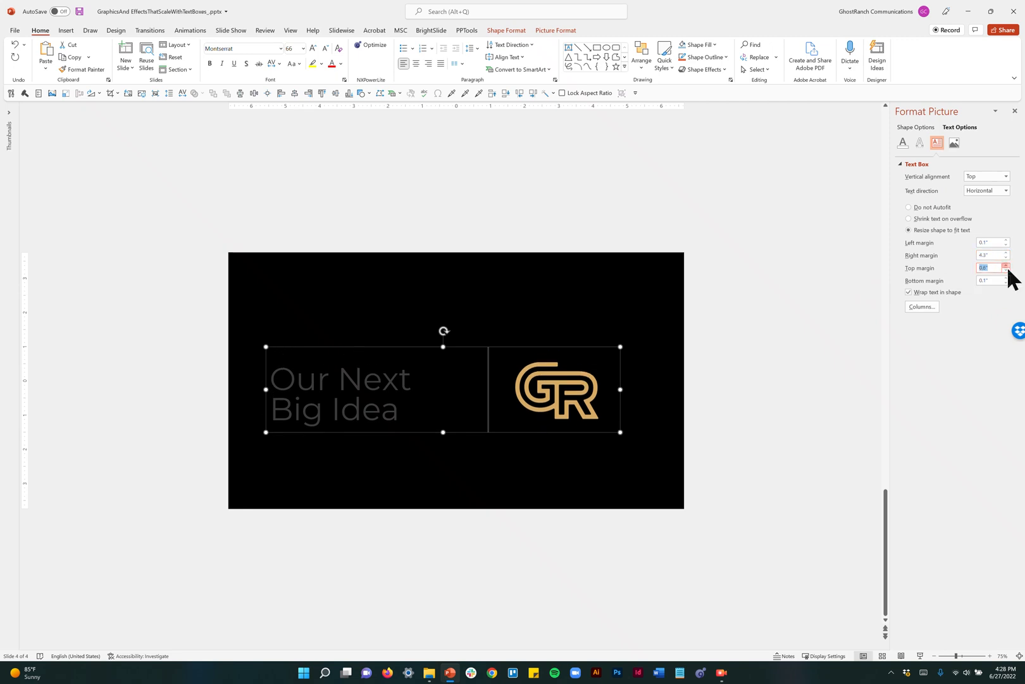
click(1006, 265)
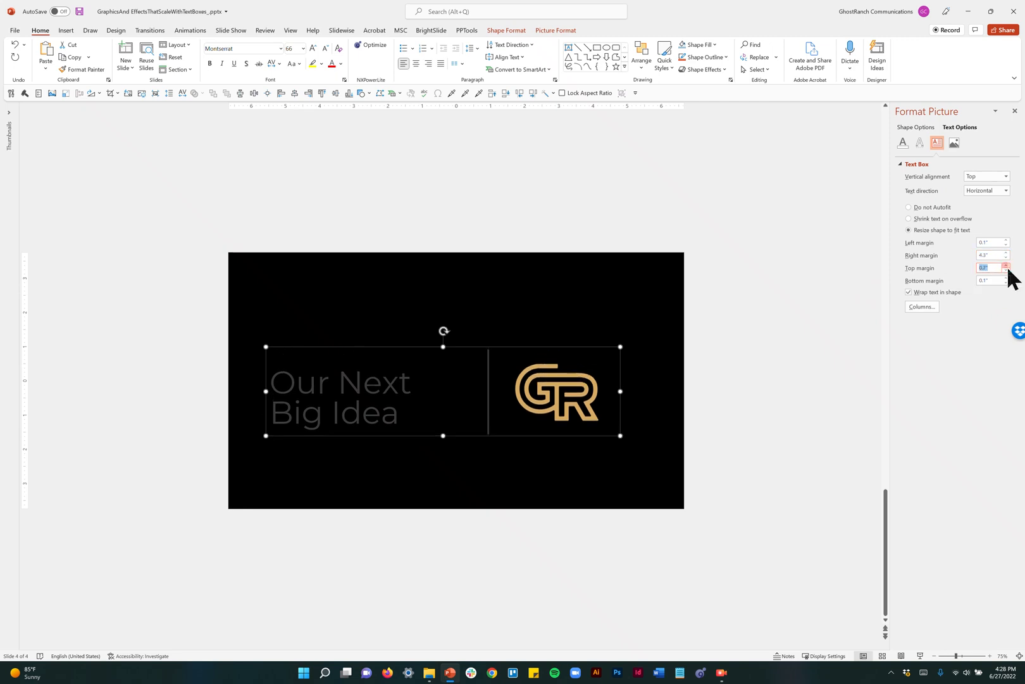
click(1007, 278)
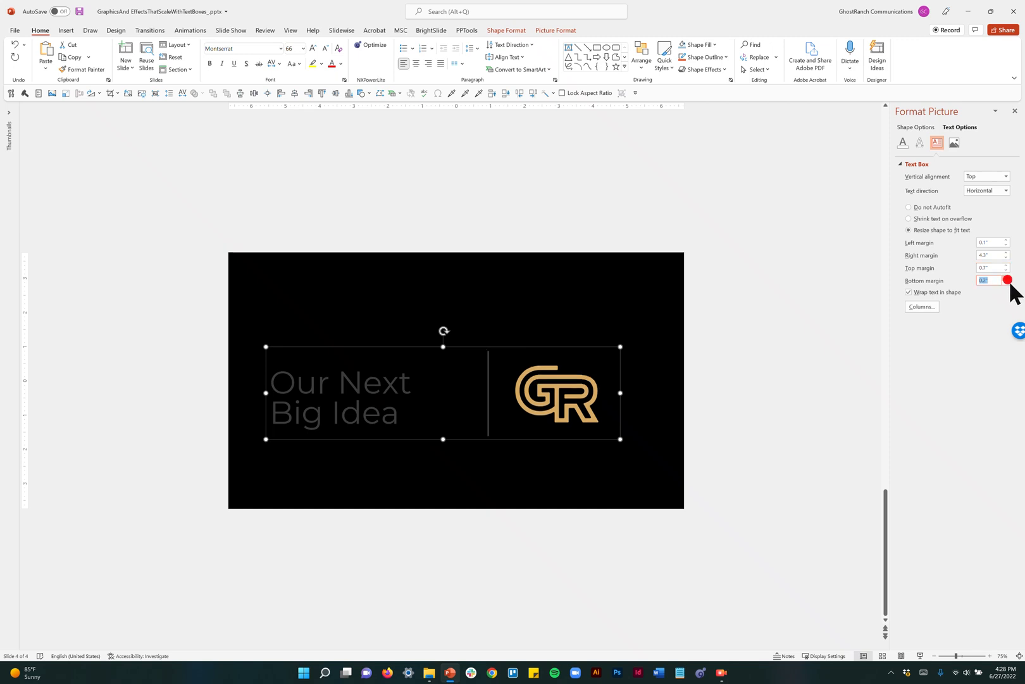
click(1006, 278)
click(1006, 279)
click(1007, 278)
click(1007, 278)
click(1007, 278)
click(1006, 279)
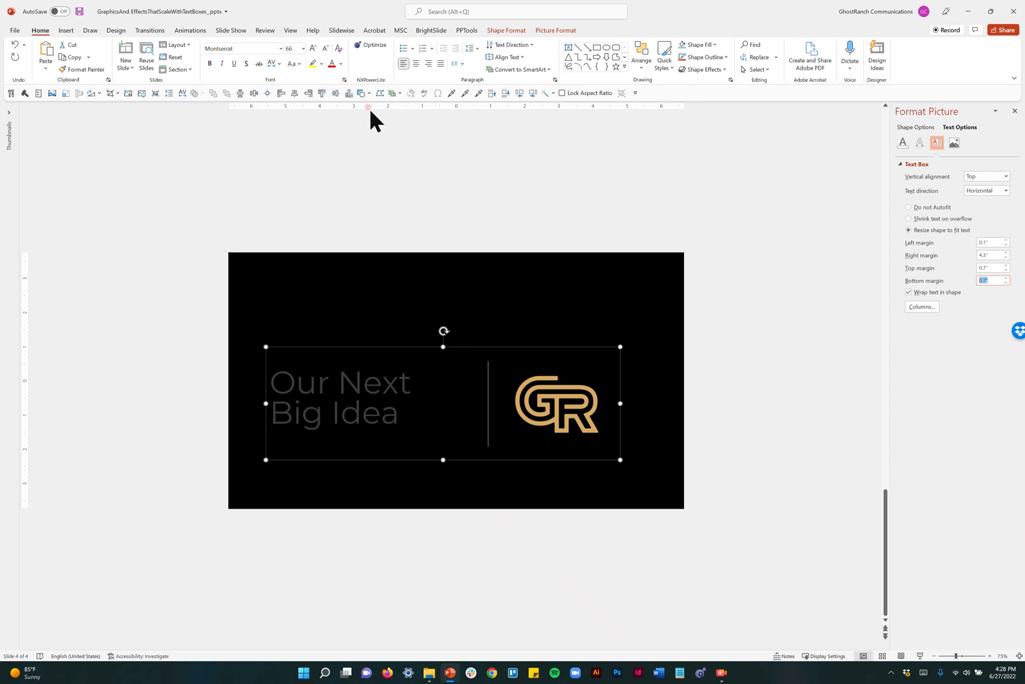
click(336, 124)
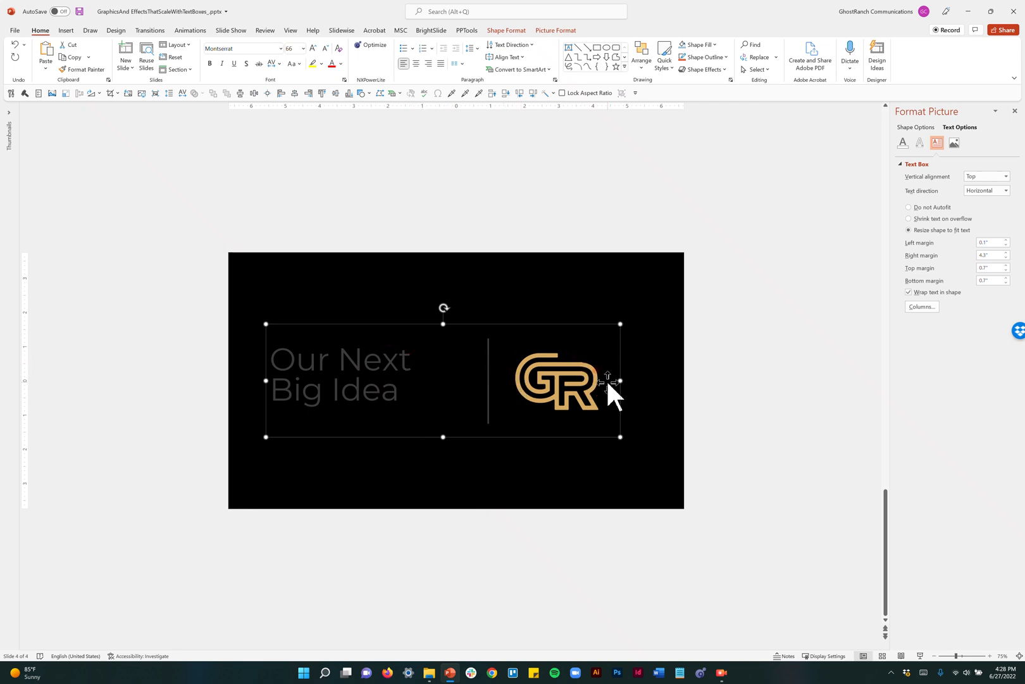
Step: Set the picture fill's Offset X to 235 pt and narrow the text box around the heading and logo
click(910, 127)
click(907, 165)
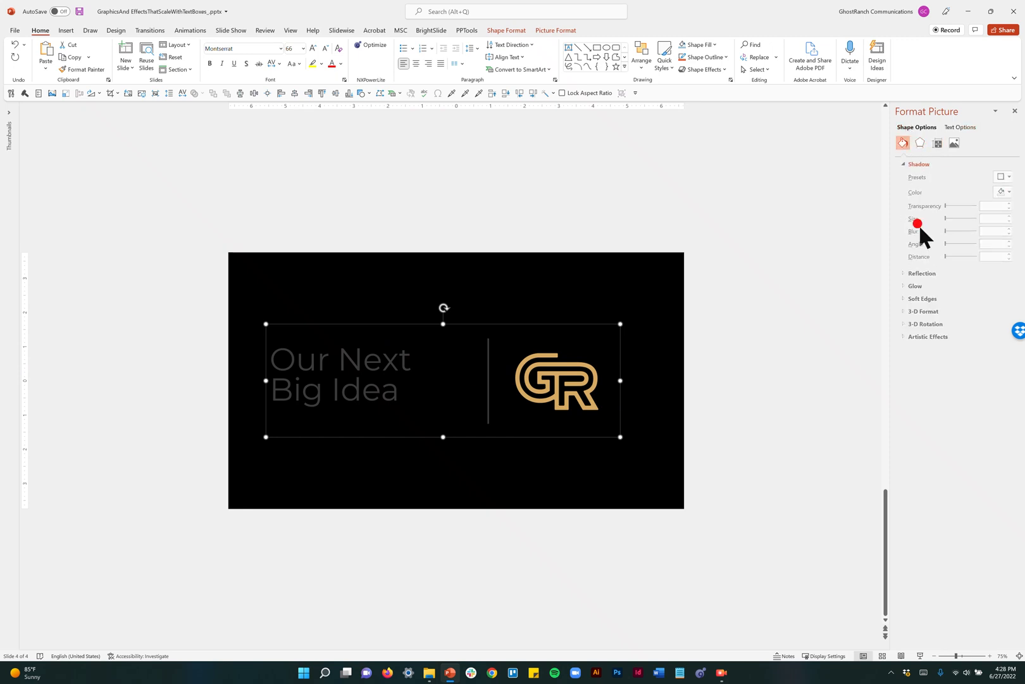
click(1005, 320)
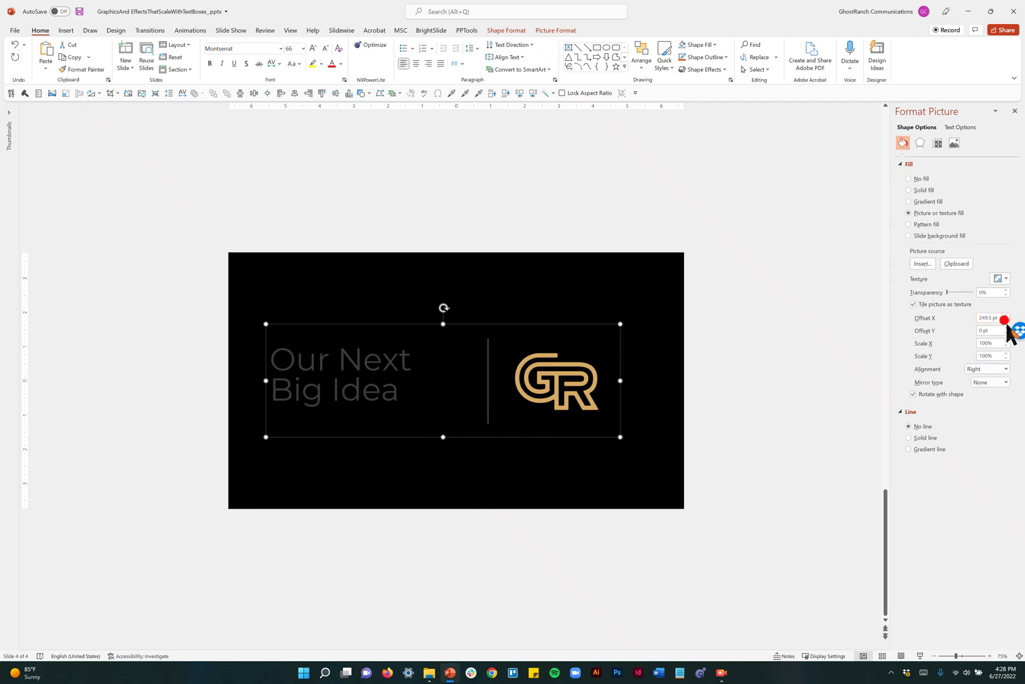
click(1006, 319)
click(1005, 320)
click(1006, 320)
click(1006, 320)
click(1006, 320)
drag(620, 380, 580, 374)
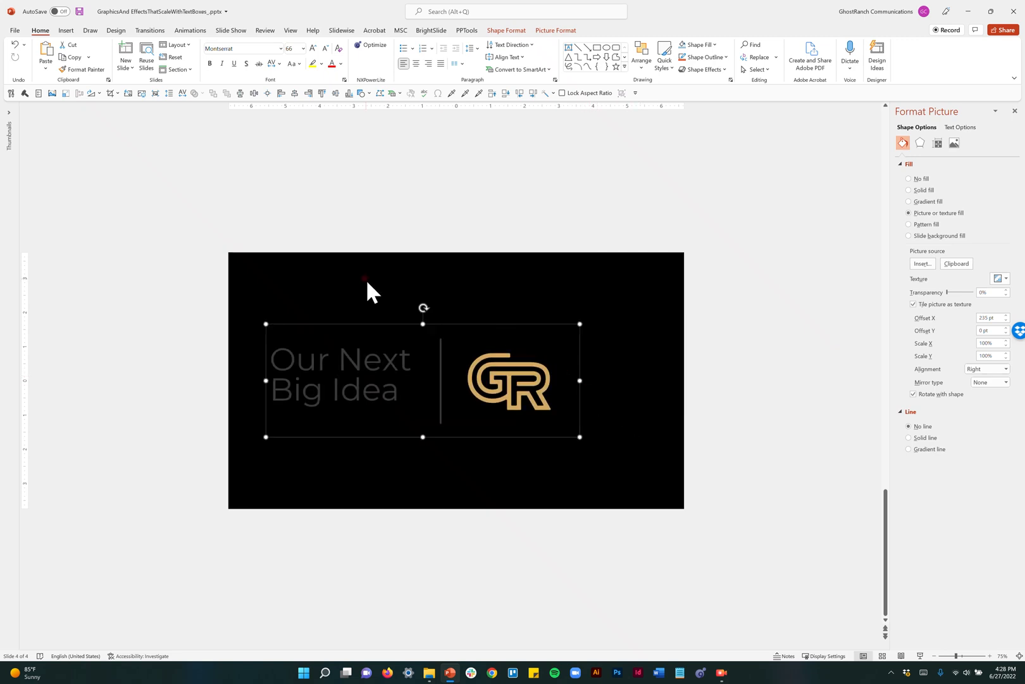
Step: Extend the heading text to read "Our Next Big Idea is going to be fun"
click(65, 327)
click(361, 358)
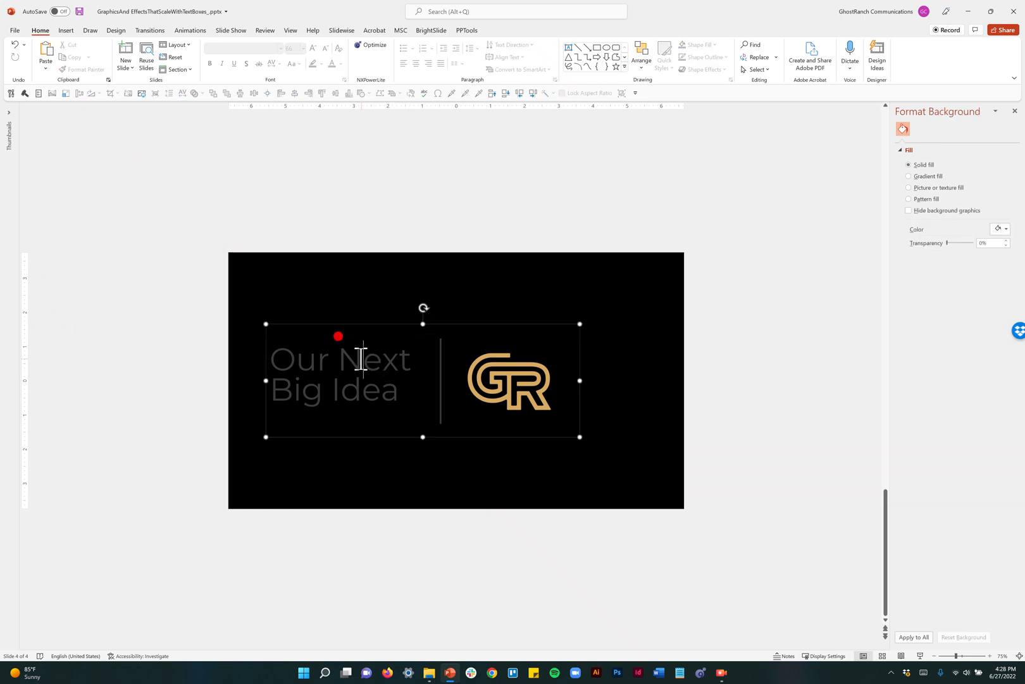
click(397, 391)
click(421, 390)
text(is going to be)
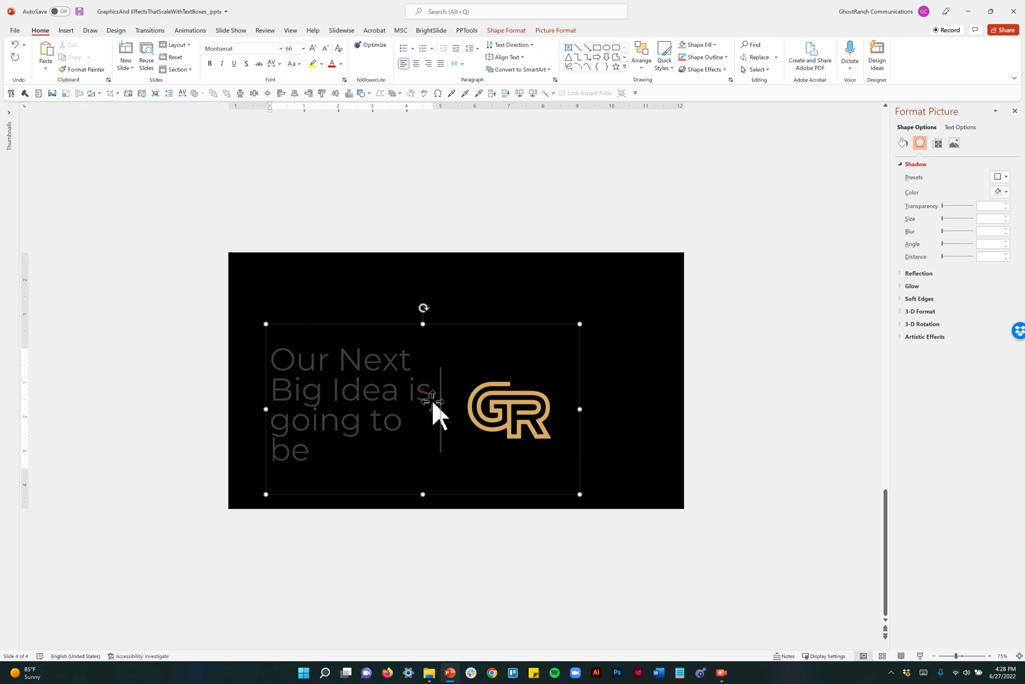
text( fun)
Step: Widen the text box so the heading wraps onto three lines beside the logo, and place the cursor in its last line
click(612, 386)
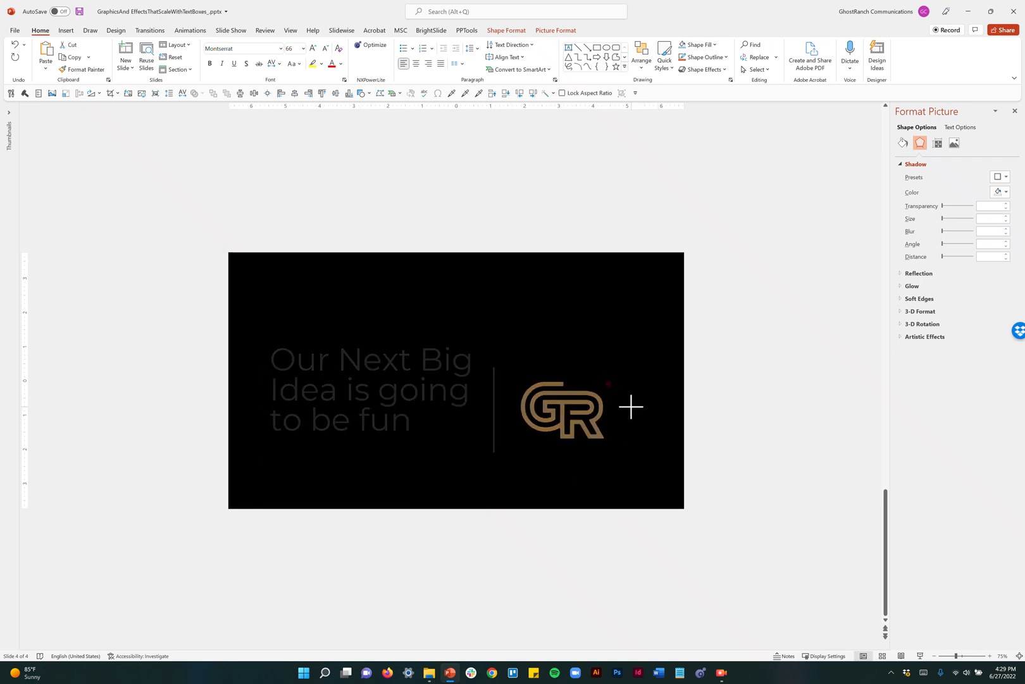
click(630, 403)
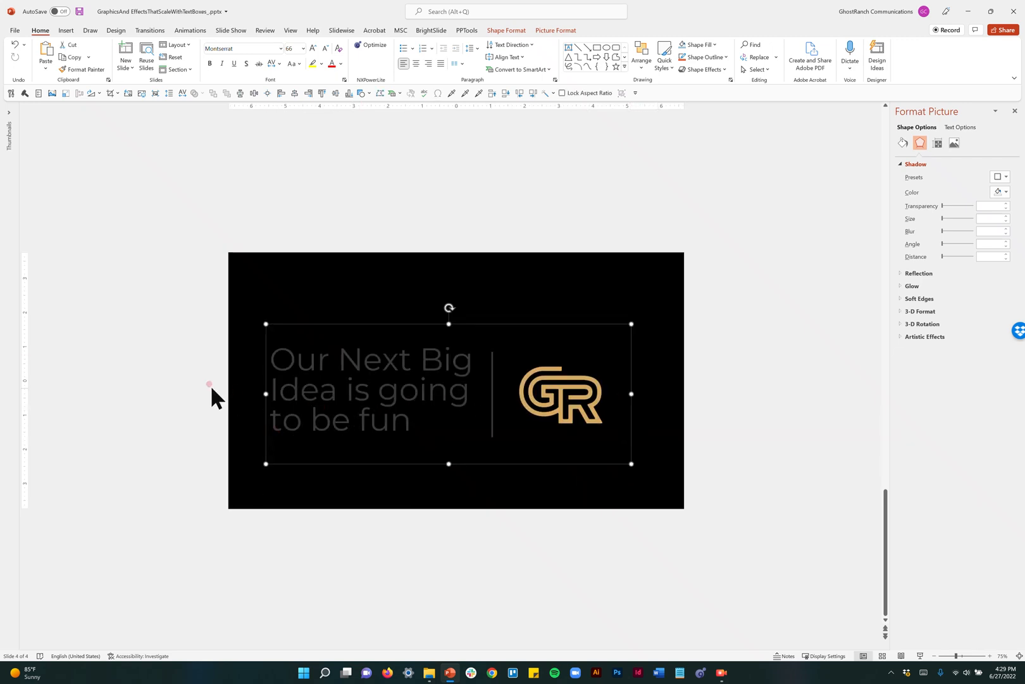
click(128, 370)
click(562, 398)
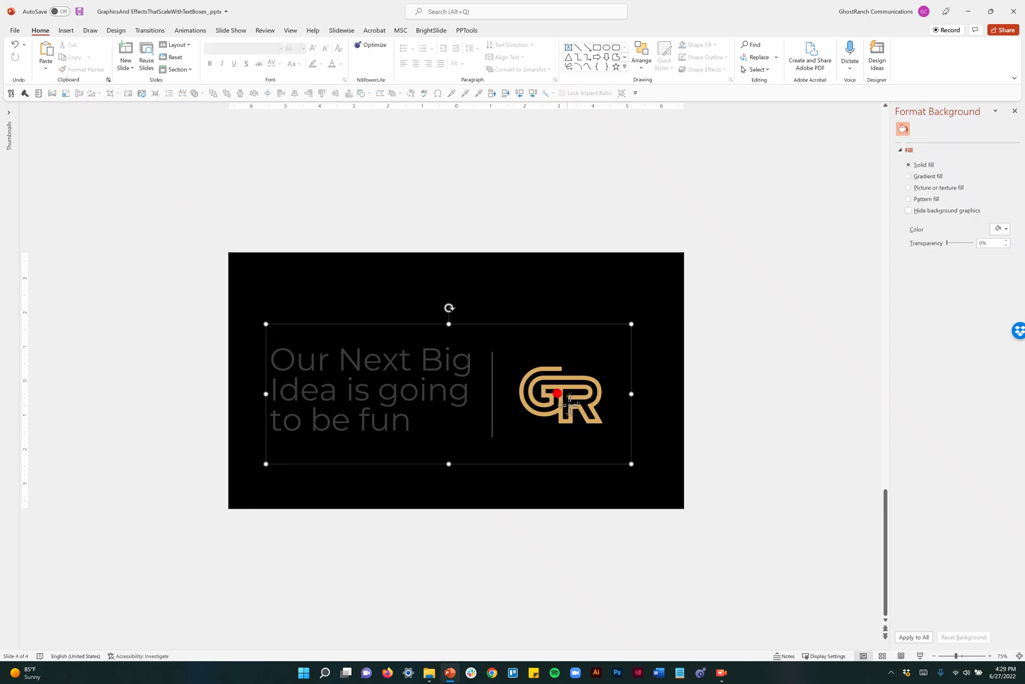
drag(632, 394, 639, 394)
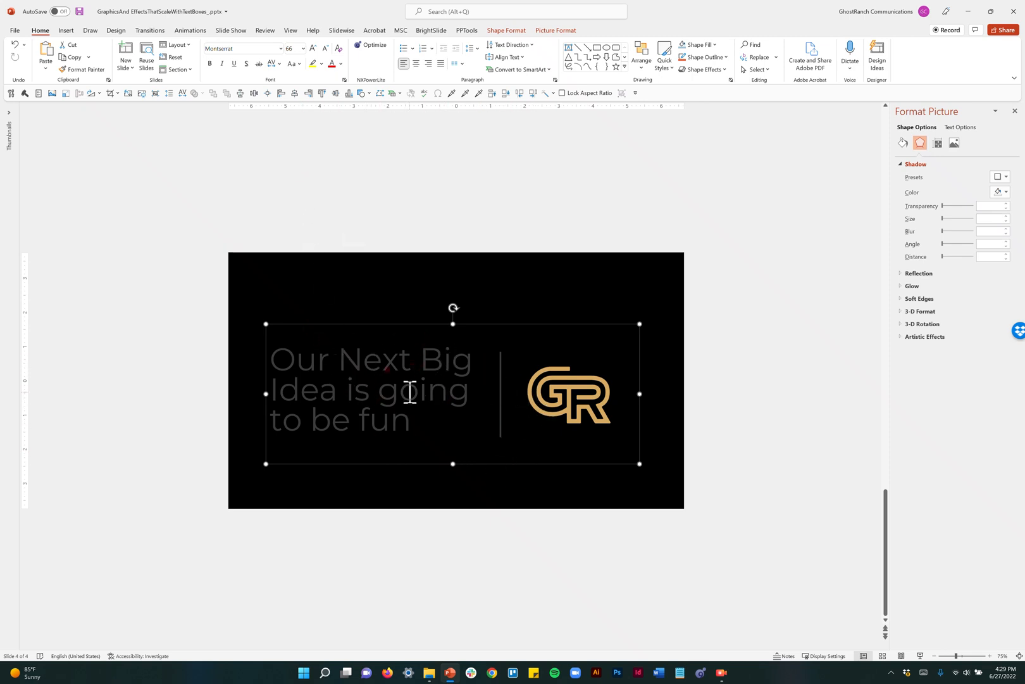
click(487, 430)
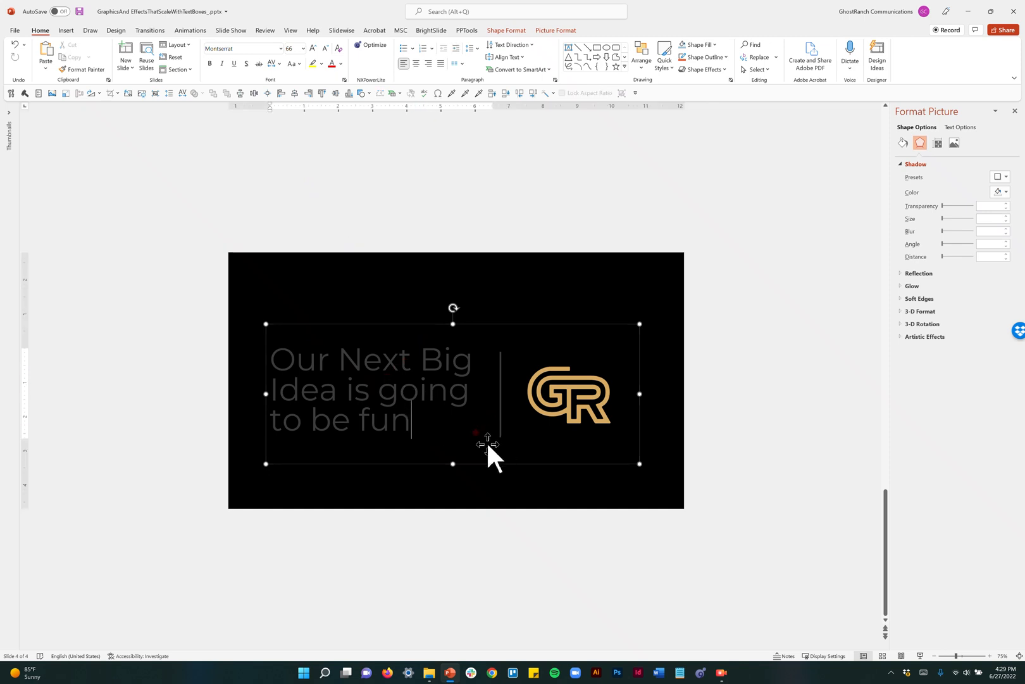